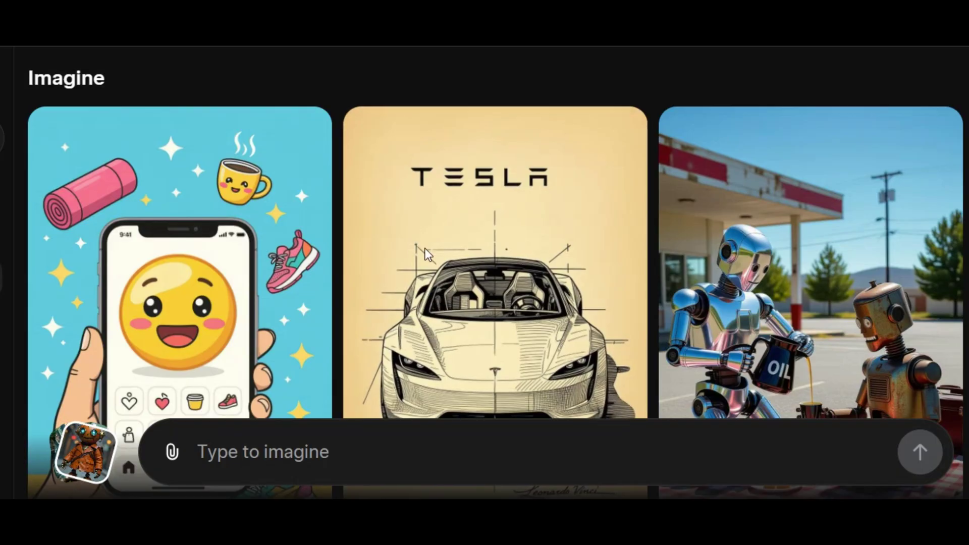
# Paste the backless-gown red-runway prompt into the prompt box and submit it.
pyautogui.scroll(-15, 453, 320)
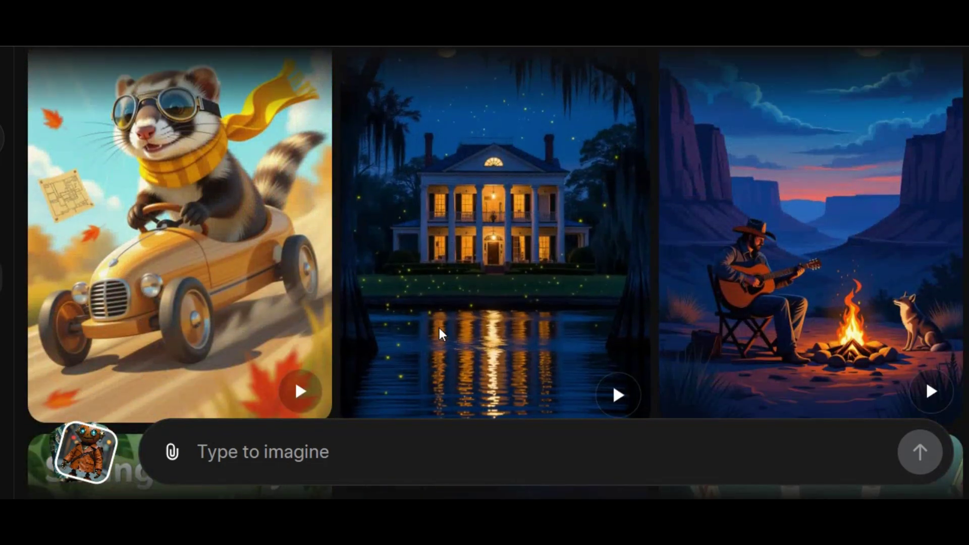
pyautogui.scroll(-2, 438, 331)
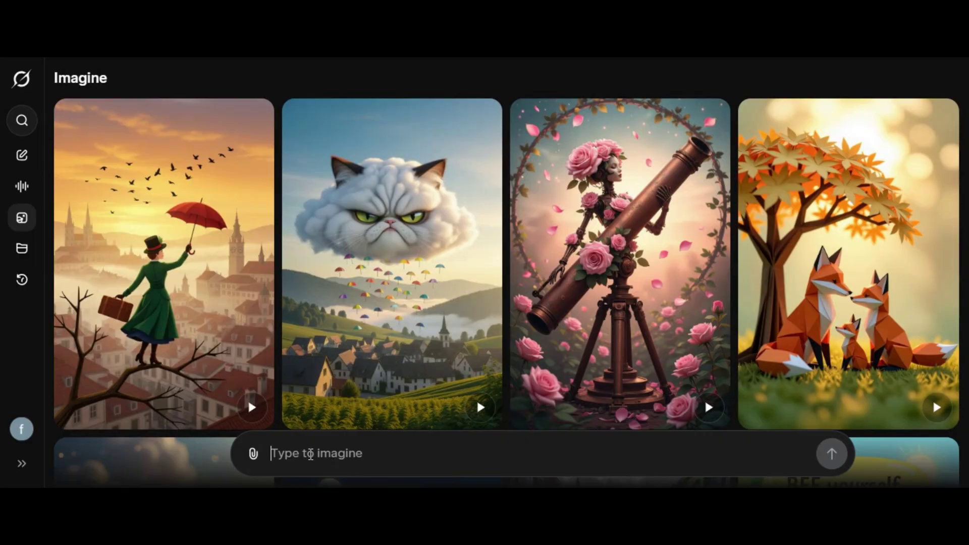
pyautogui.rightClick(310, 454)
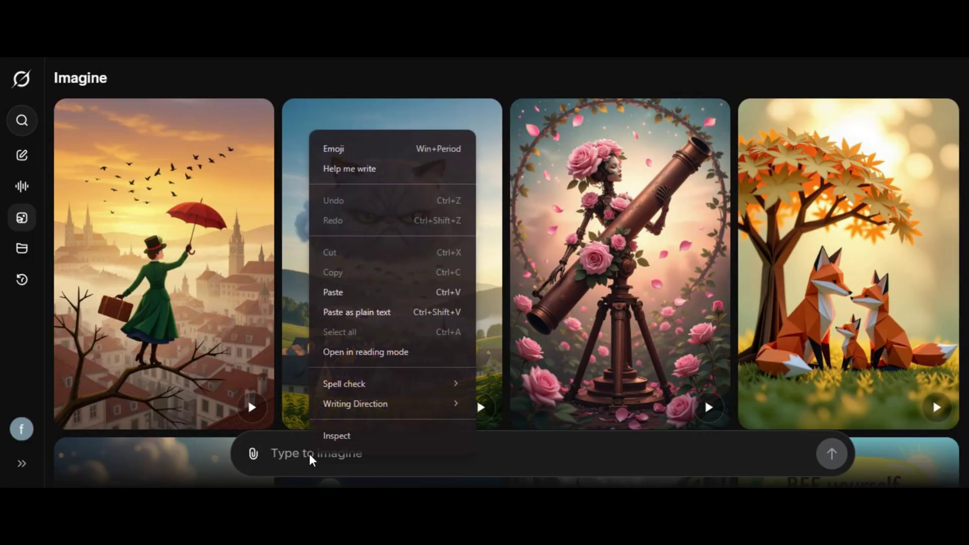
pyautogui.click(333, 292)
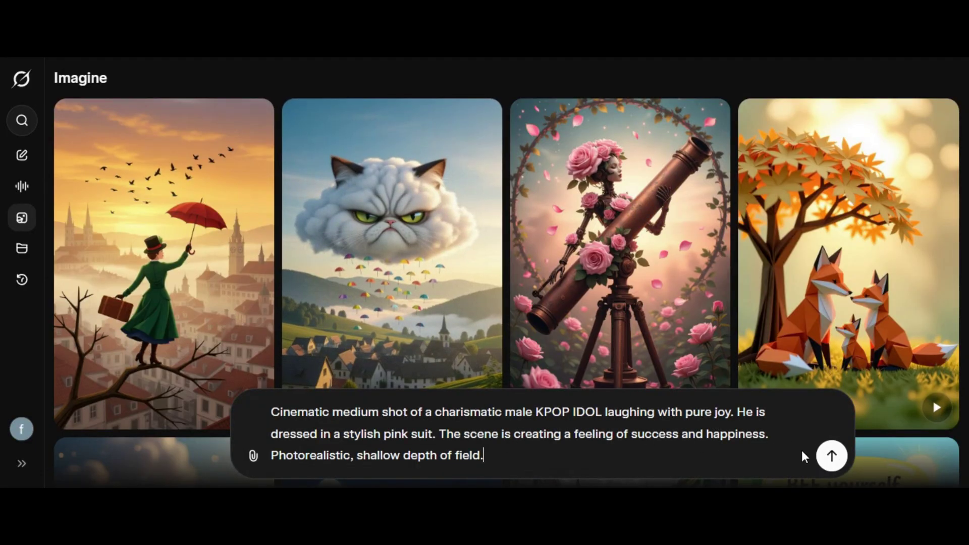
pyautogui.click(830, 457)
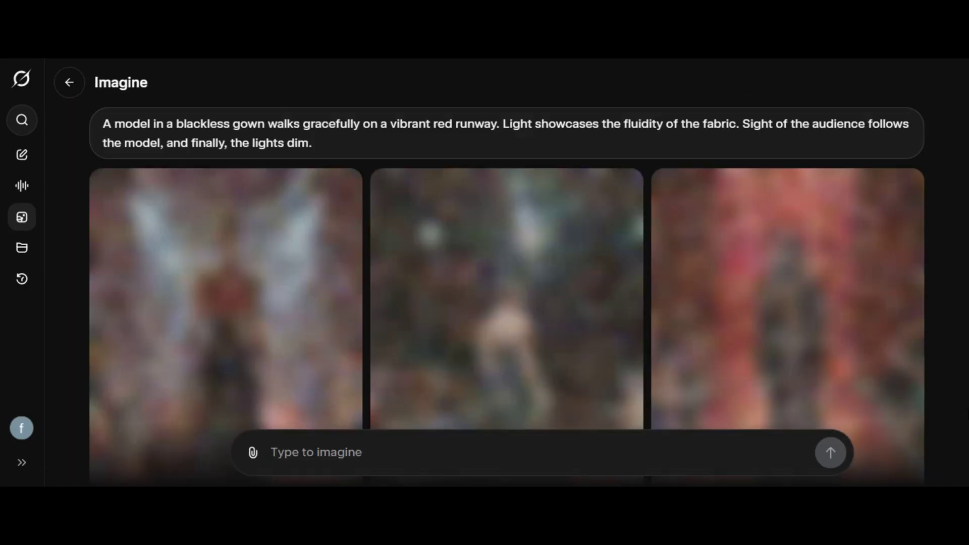
# Scroll through the generated runway images and video clips of models in black gowns.
pyautogui.scroll(-3, 444, 372)
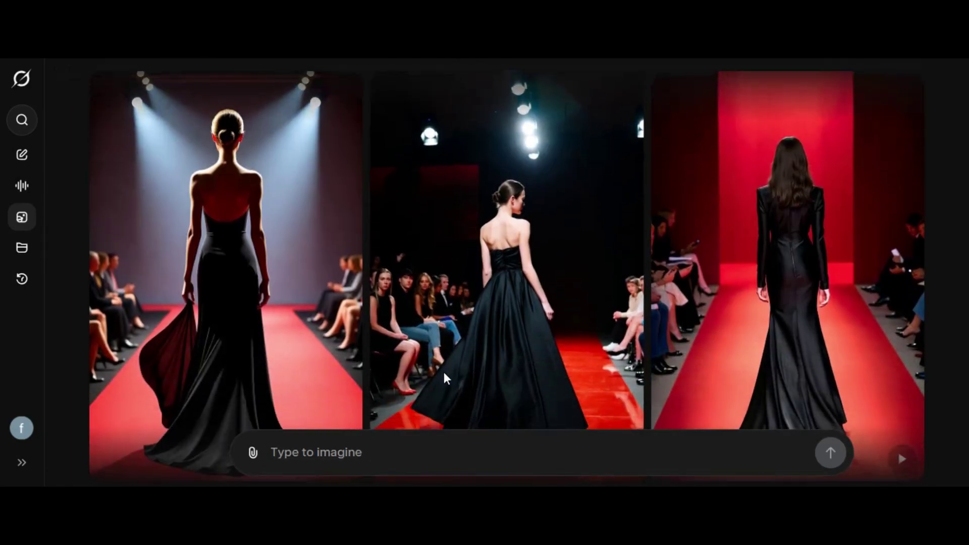
pyautogui.scroll(-5, 445, 375)
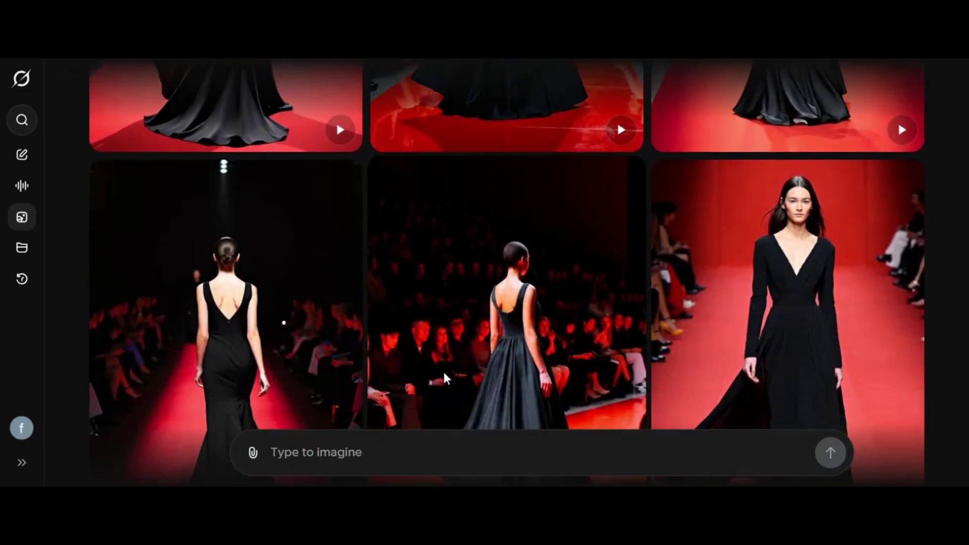
pyautogui.scroll(-4, 443, 371)
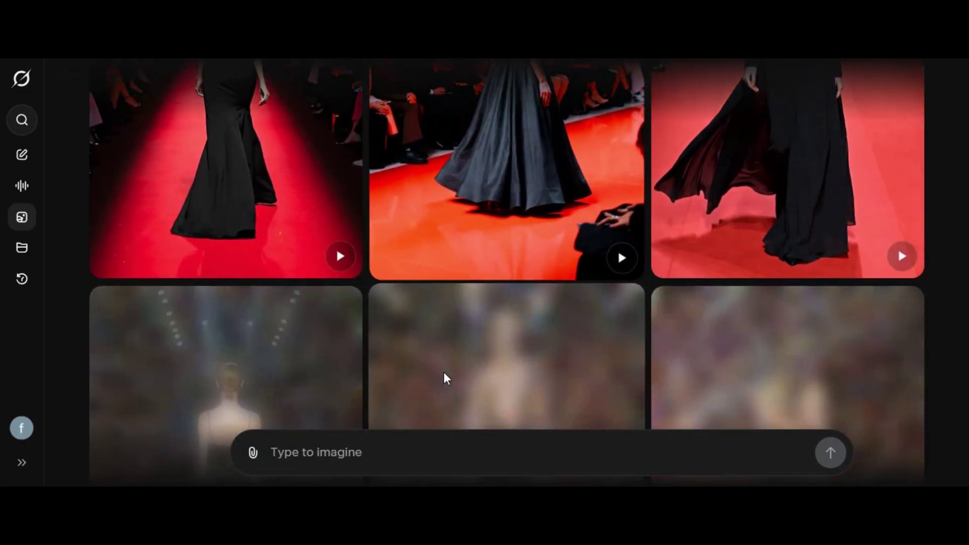
pyautogui.scroll(-5, 443, 372)
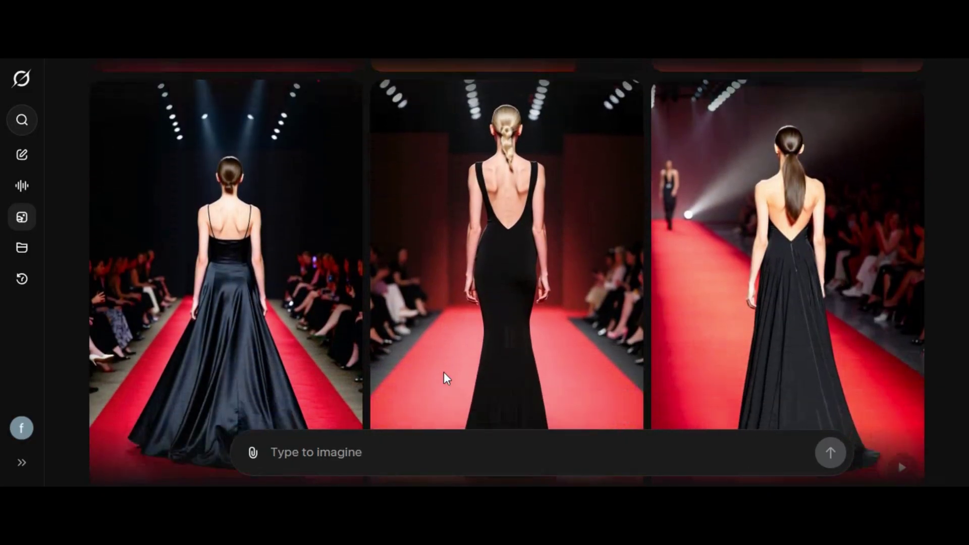
pyautogui.scroll(-5, 444, 373)
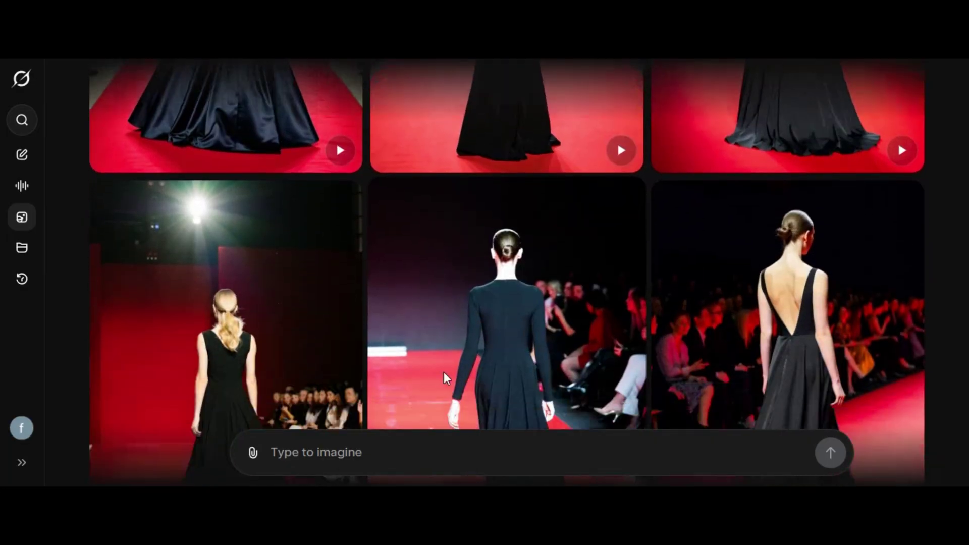
pyautogui.scroll(-5, 444, 372)
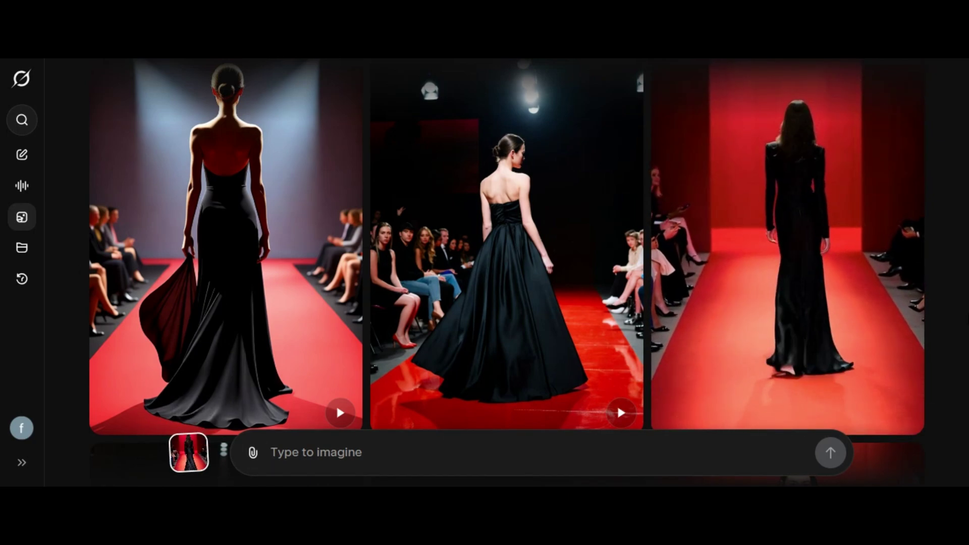
pyautogui.moveTo(733, 305)
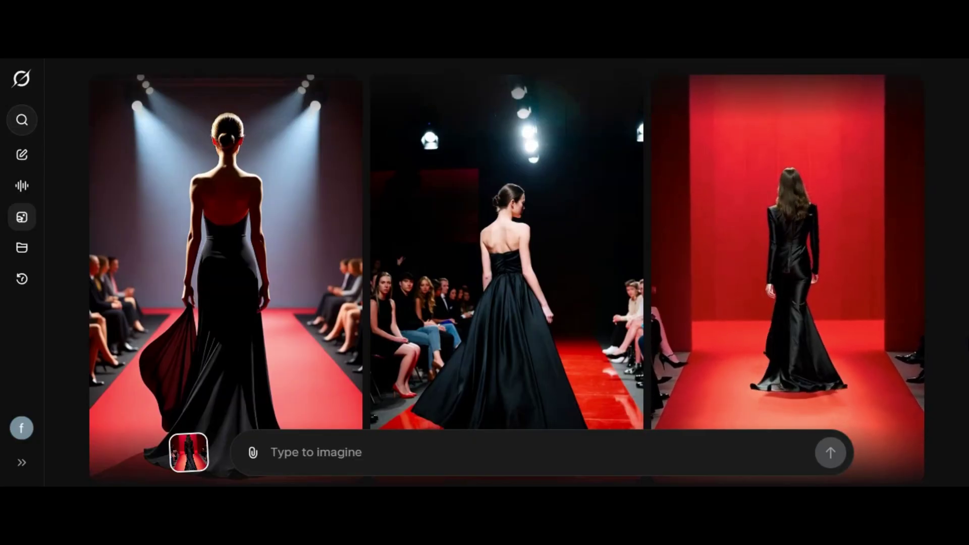
pyautogui.scroll(1, 504, 298)
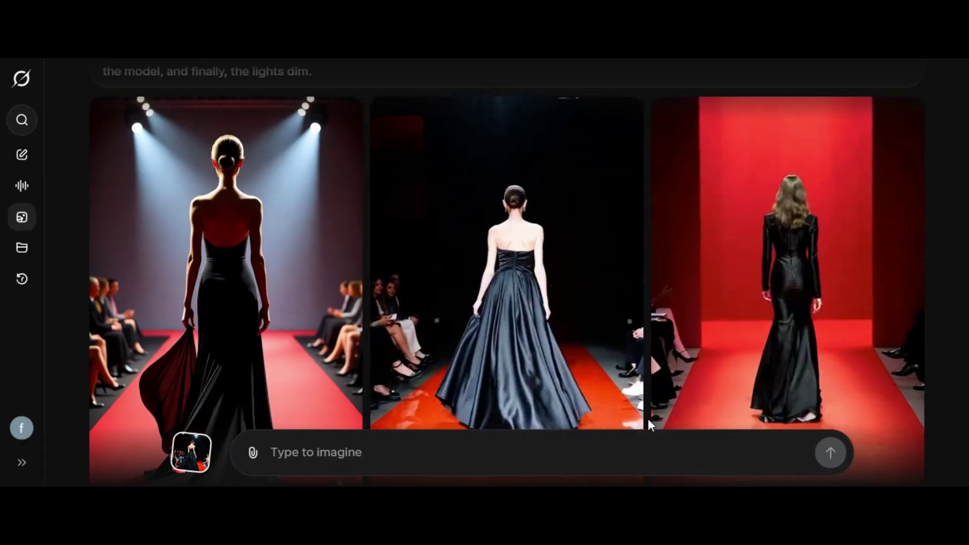
pyautogui.scroll(-1, 495, 437)
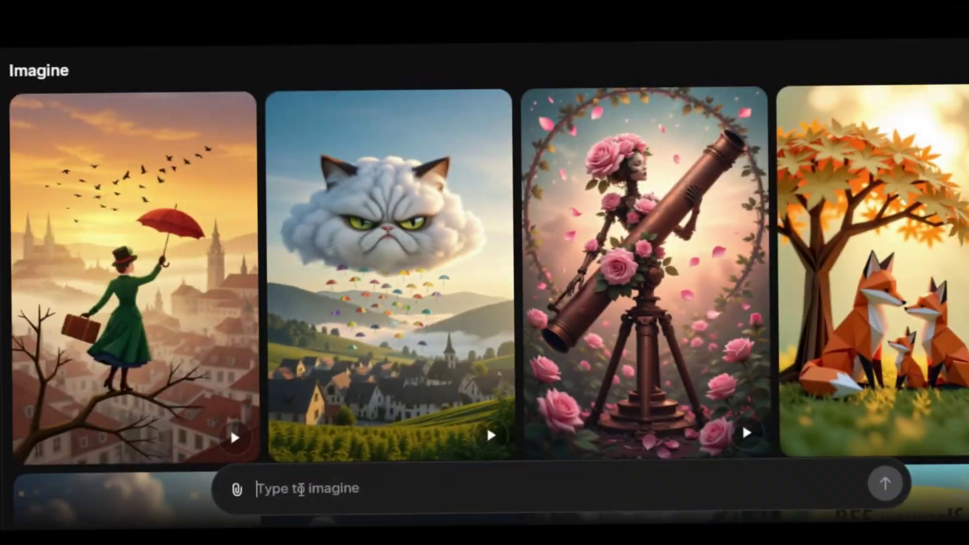
# Paste the KPOP IDOL pink-suit prompt and generate images from it.
pyautogui.rightClick(301, 489)
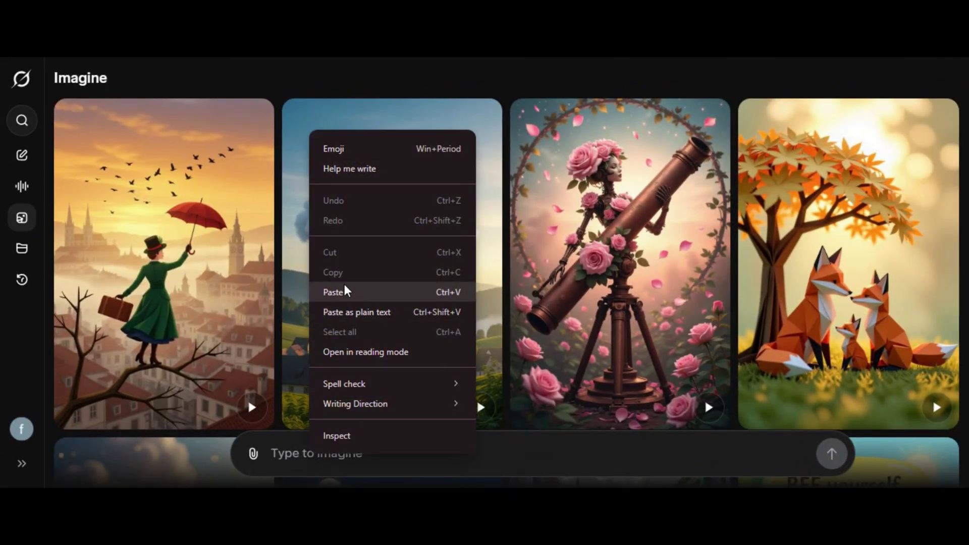
pyautogui.click(333, 292)
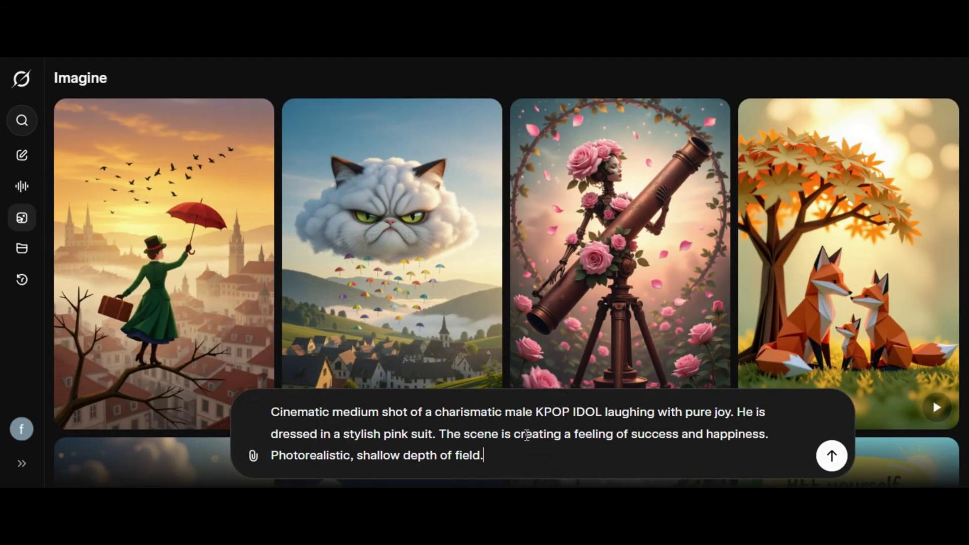
pyautogui.click(831, 456)
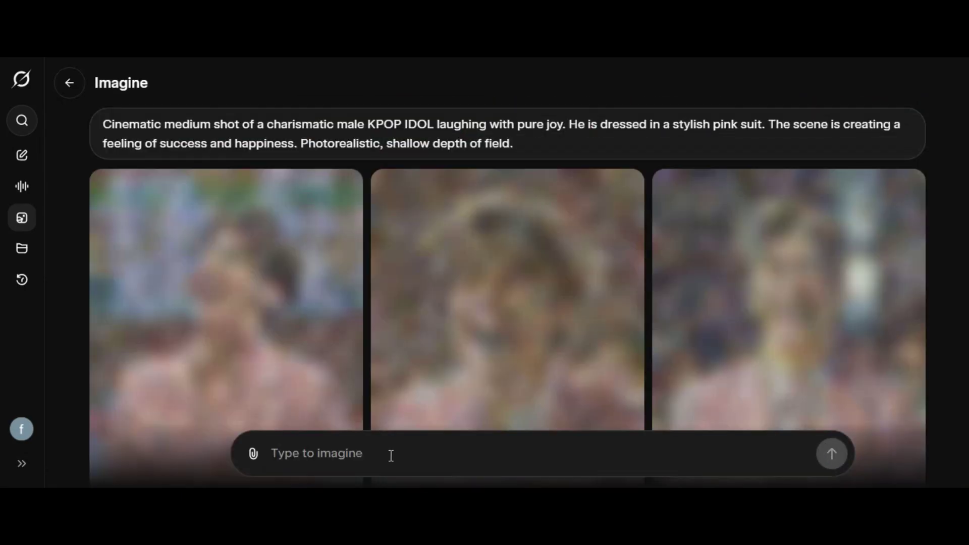
# Browse the results and open the left laughing pink-suit image on its own.
pyautogui.scroll(-5, 389, 376)
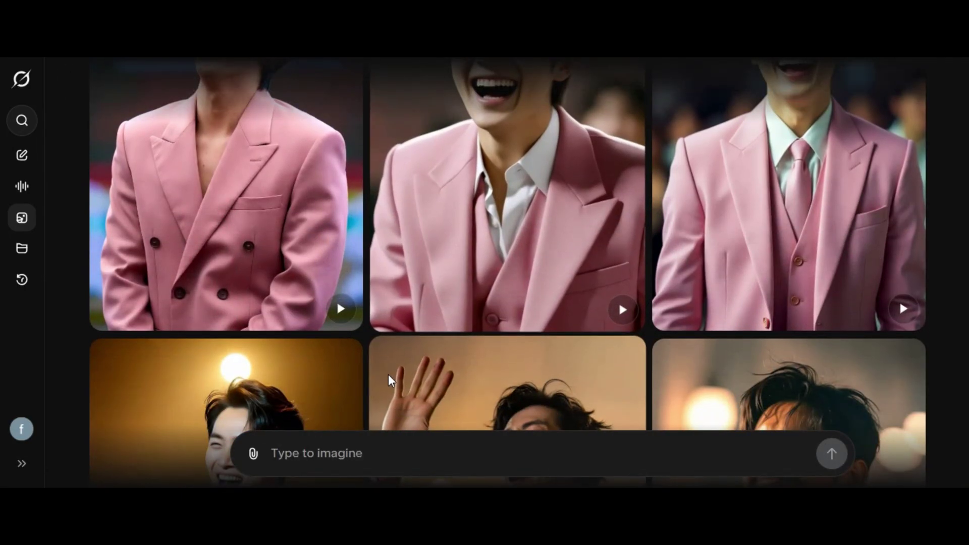
pyautogui.scroll(-5, 380, 363)
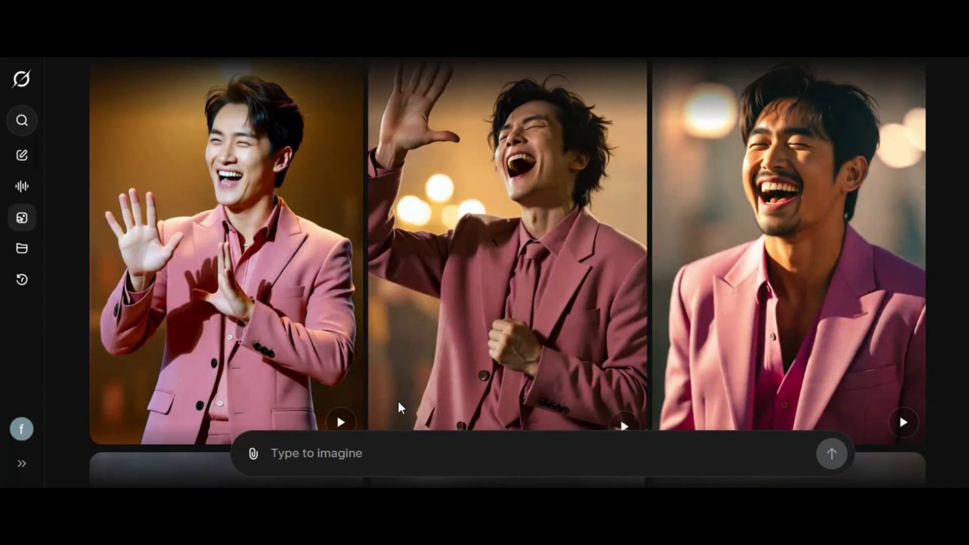
pyautogui.scroll(-6, 398, 401)
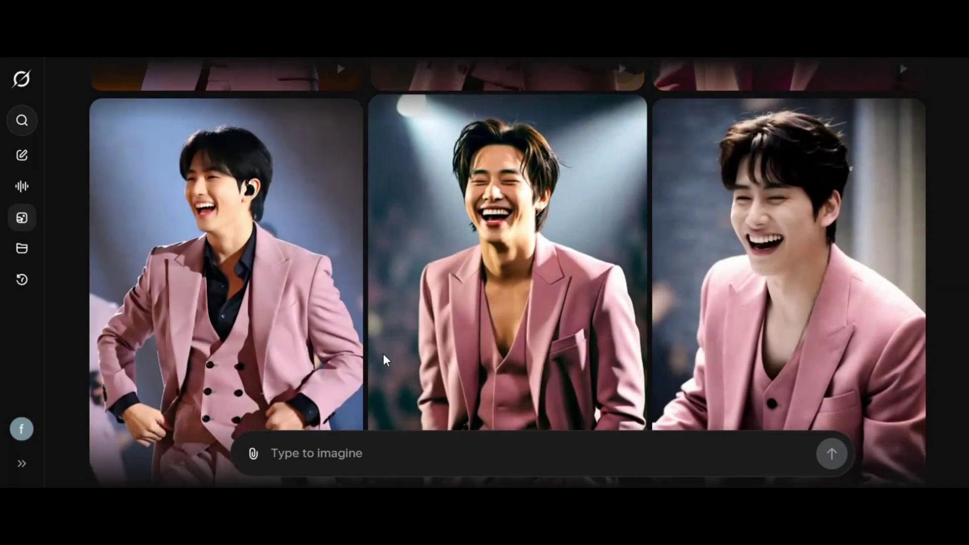
pyautogui.scroll(6, 414, 386)
pyautogui.scroll(5, 414, 385)
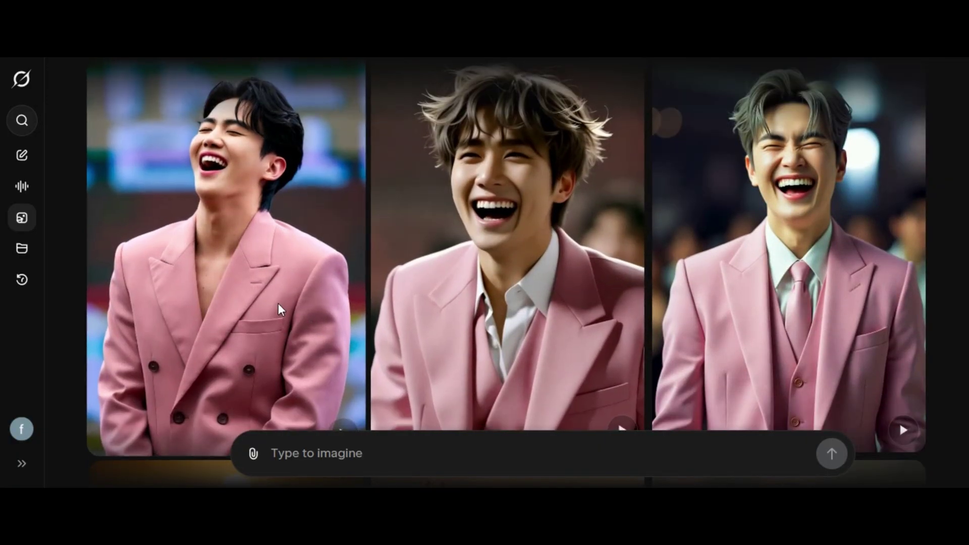
pyautogui.click(281, 309)
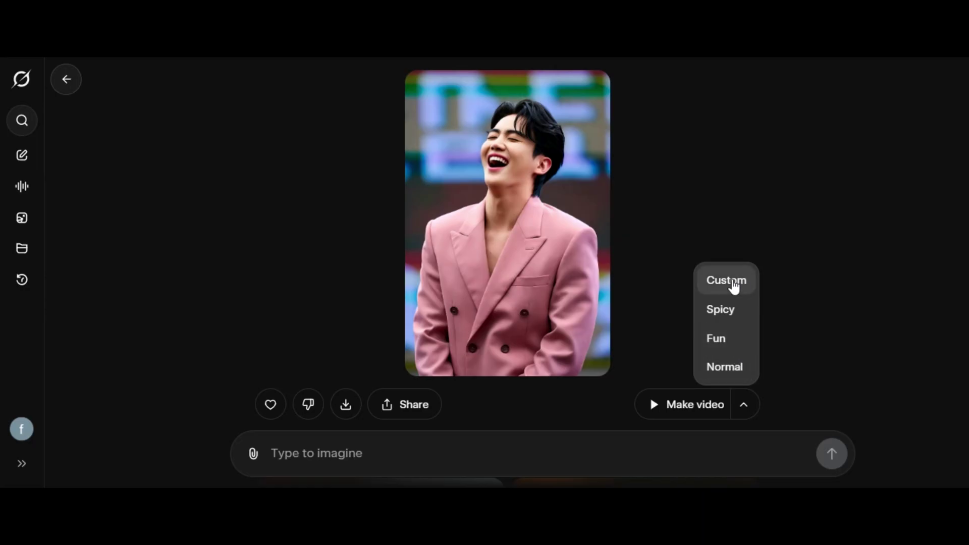
# Make a Custom-prompt video of the first portrait, then animate the tousled-hair portrait in Fun mode.
pyautogui.click(731, 286)
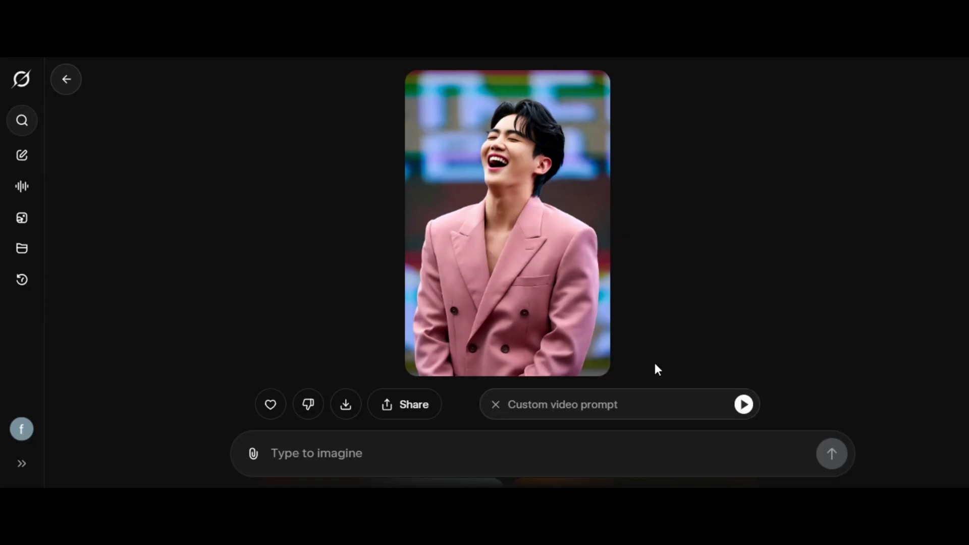
pyautogui.hotkey('ctrl', 'v')
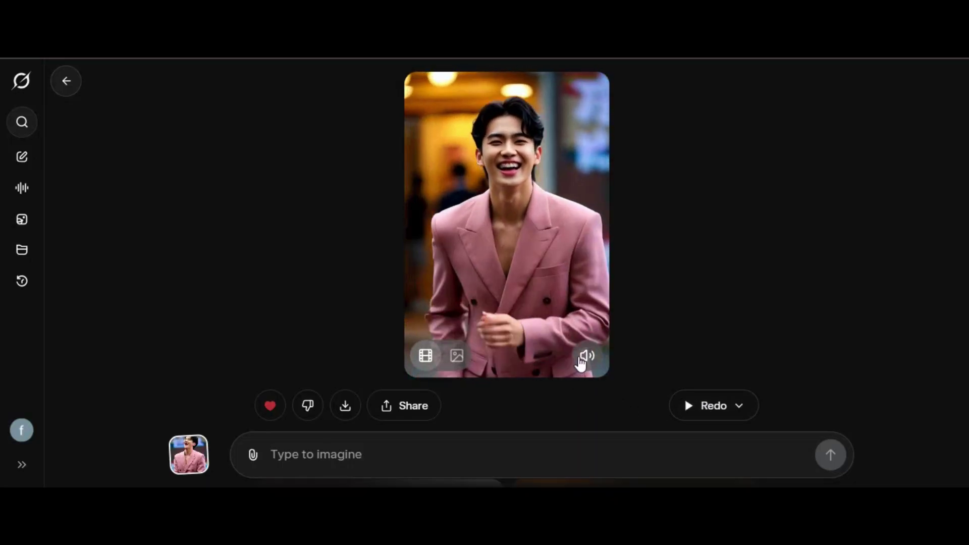
pyautogui.click(65, 81)
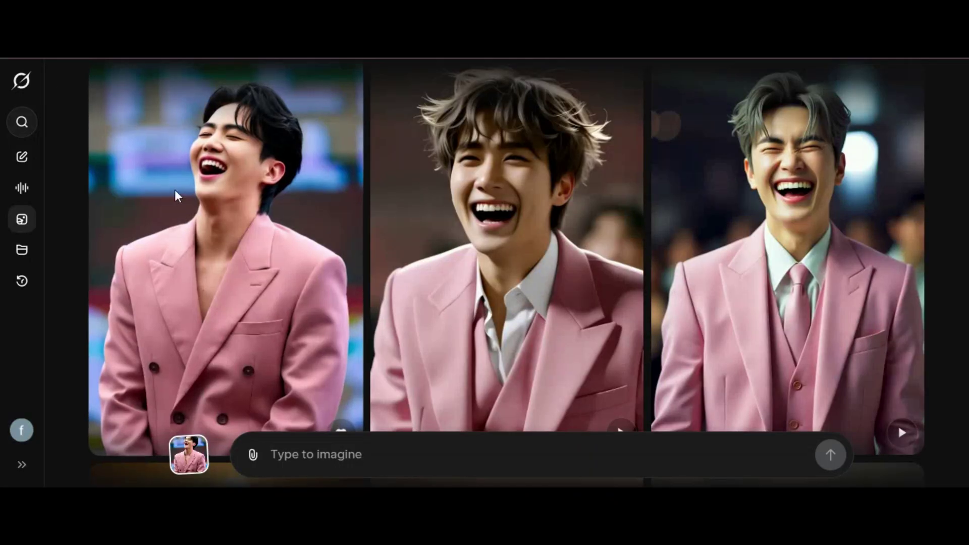
pyautogui.click(526, 315)
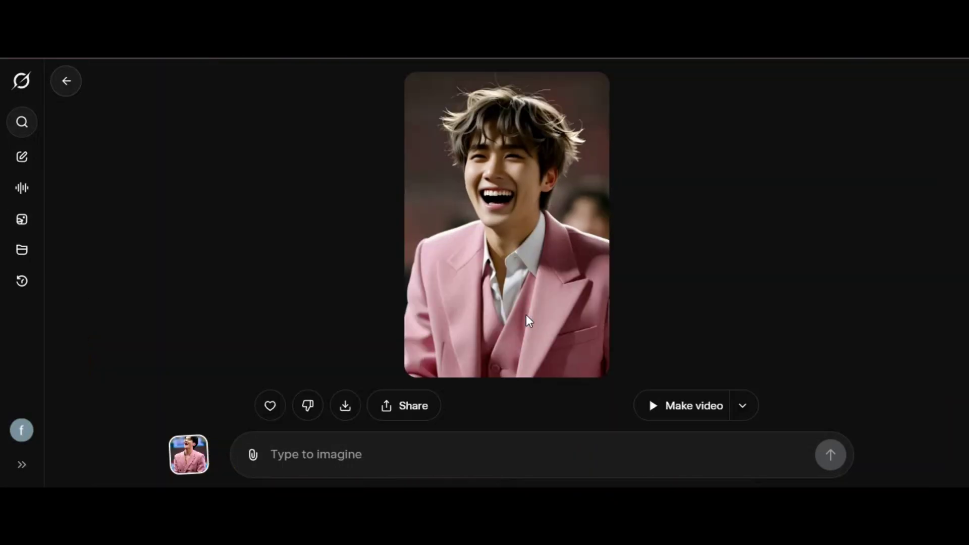
pyautogui.click(740, 407)
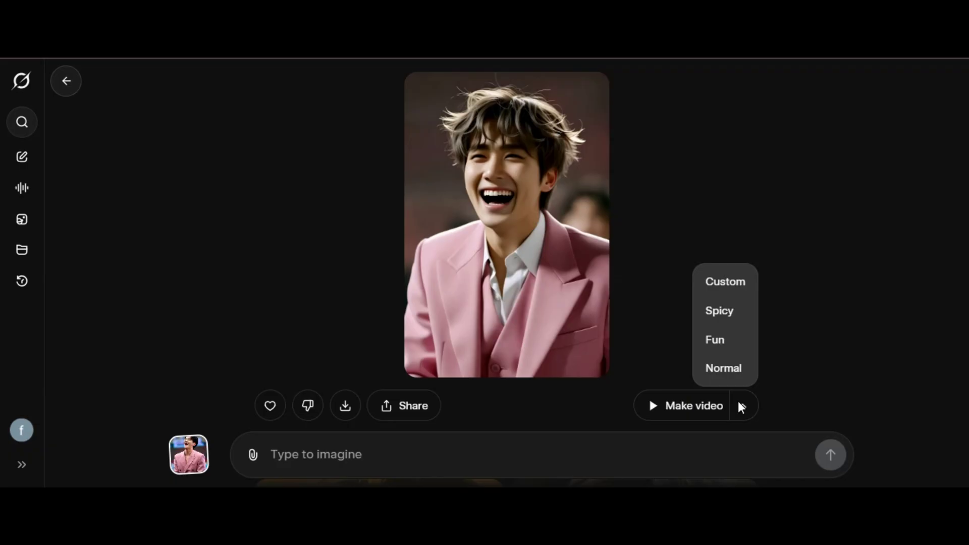
pyautogui.click(724, 344)
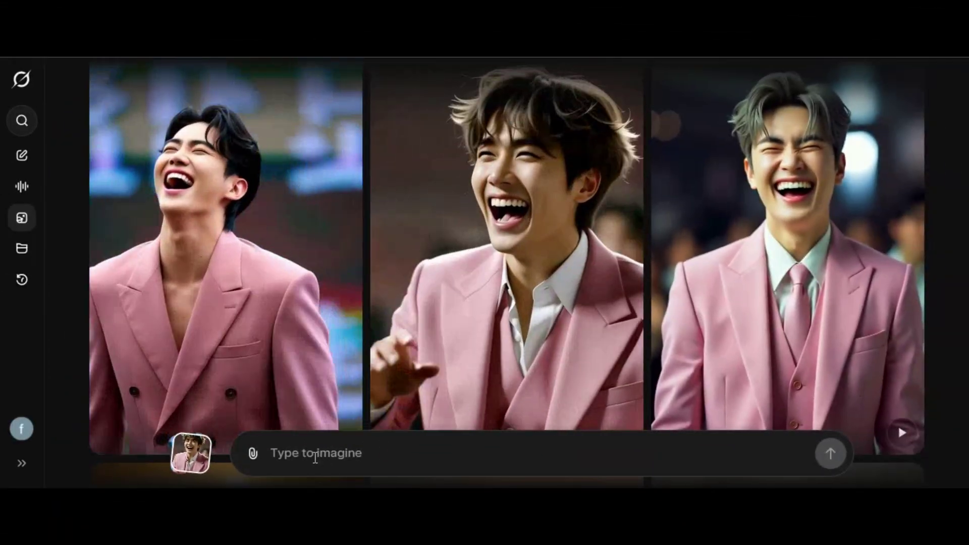
# Paste the cartoon creator avatar prompt, submit it, and scroll through the generated portraits.
pyautogui.rightClick(316, 462)
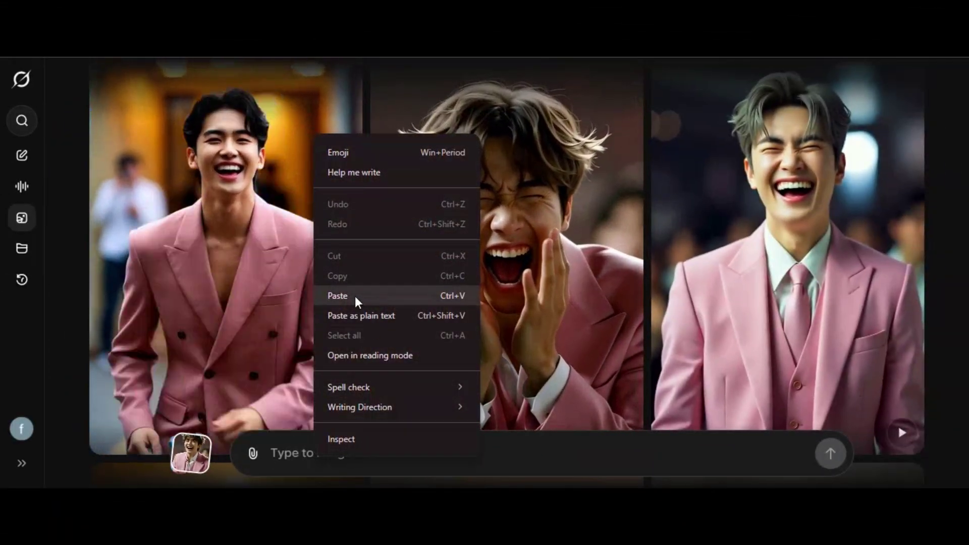
pyautogui.click(356, 297)
pyautogui.press('Return')
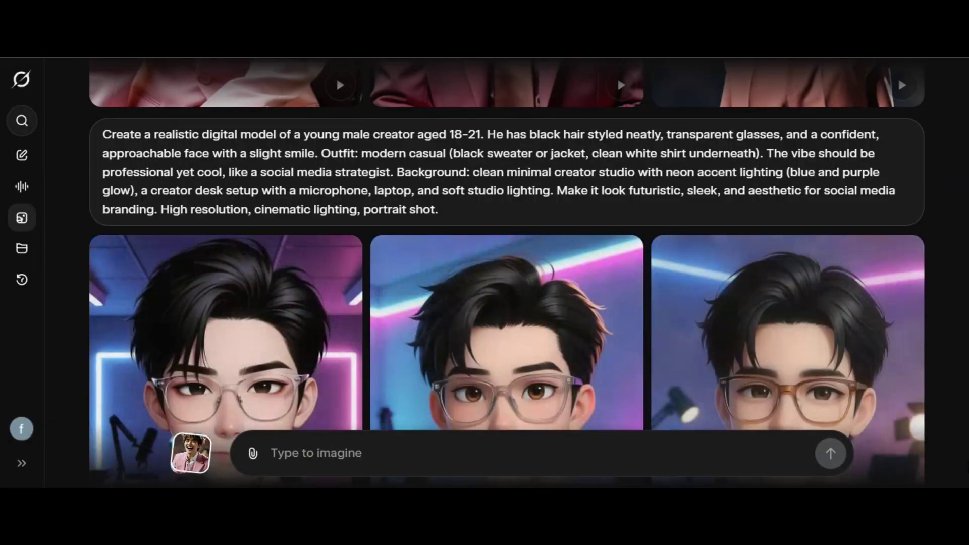
pyautogui.scroll(-5, 642, 396)
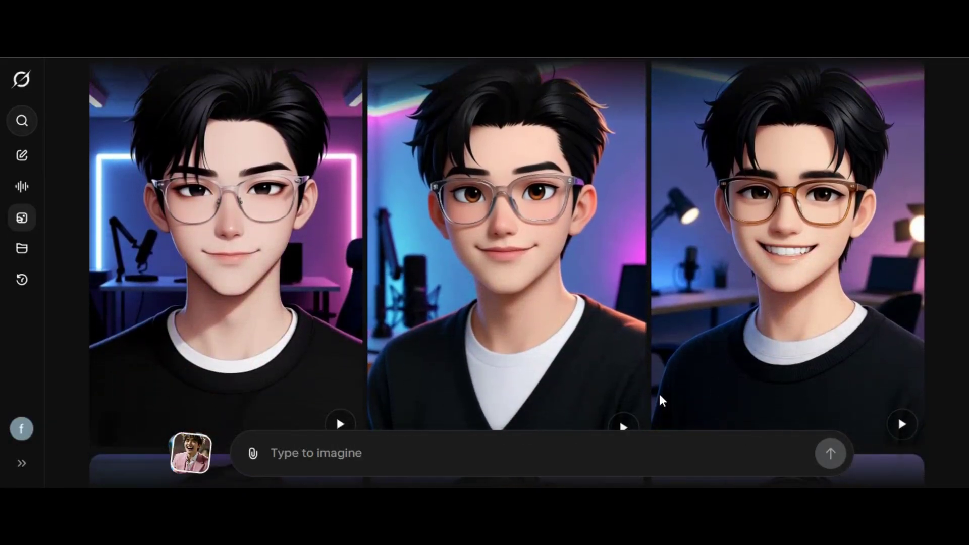
pyautogui.scroll(-7, 331, 346)
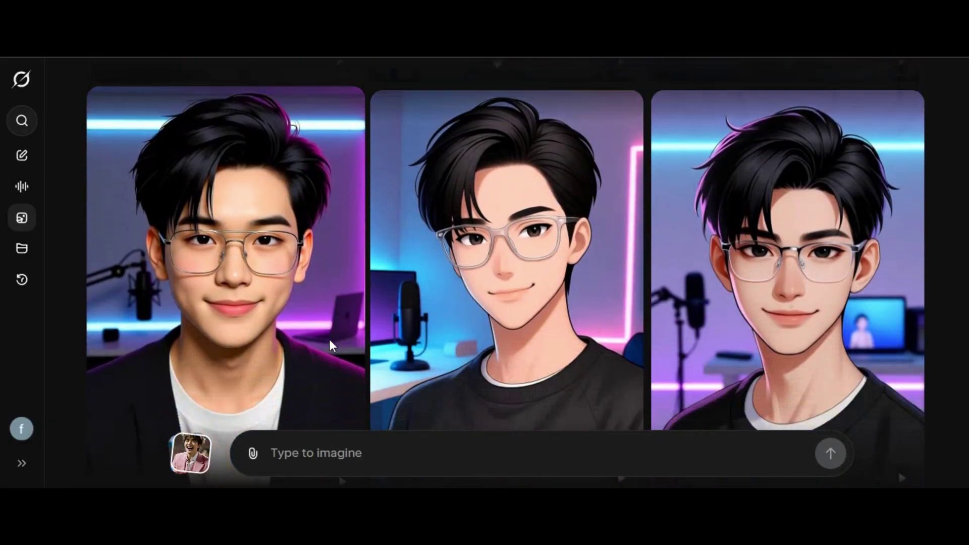
pyautogui.scroll(-7, 631, 336)
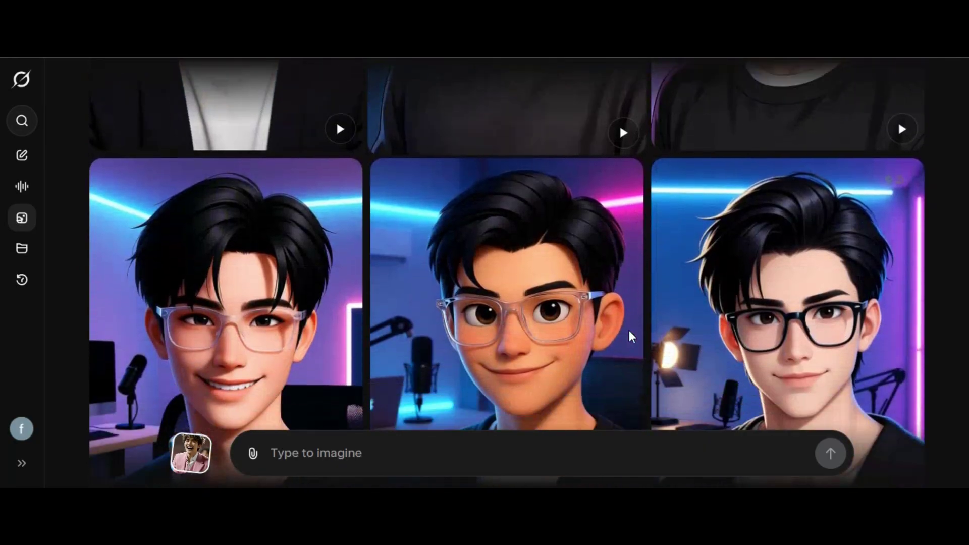
pyautogui.scroll(-3, 629, 330)
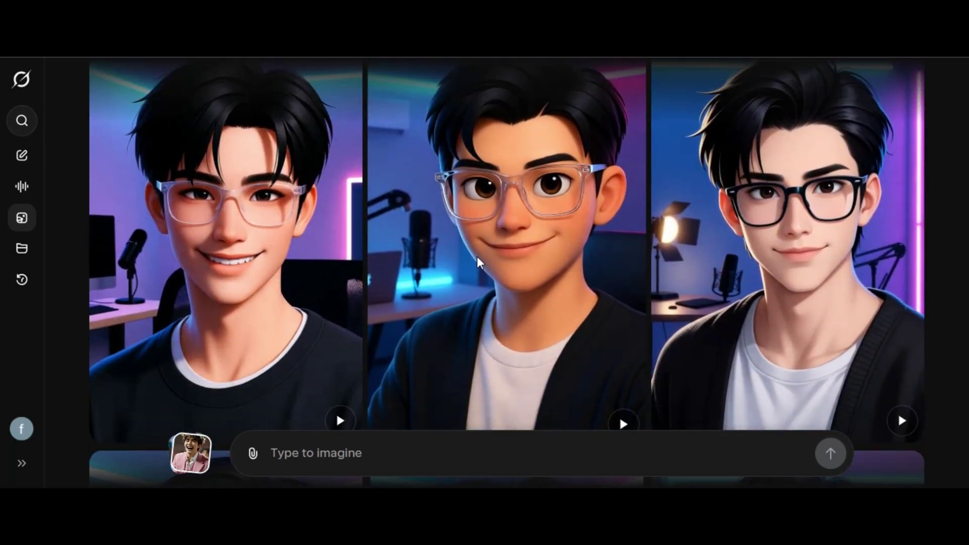
# Open the middle big-eyed cartoon portrait and choose a Make video mode to animate it.
pyautogui.click(479, 263)
pyautogui.click(744, 404)
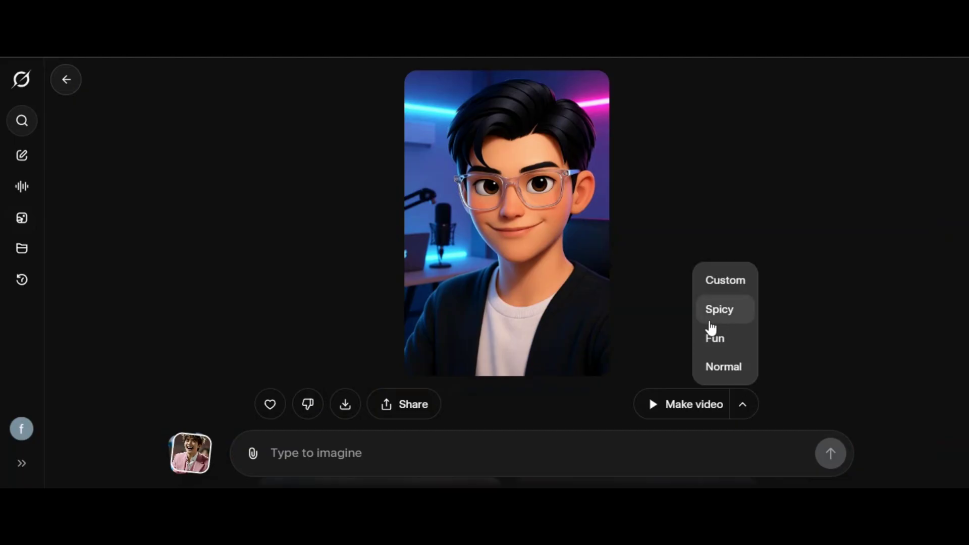
pyautogui.click(707, 341)
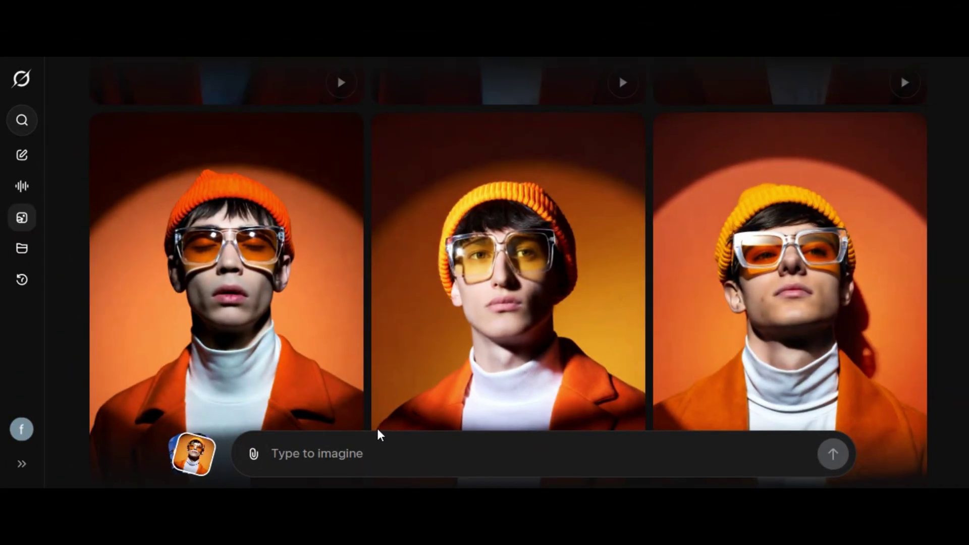
# Upload the green knitted-hood portrait, animate it into a video, and unmute its sound.
pyautogui.click(254, 455)
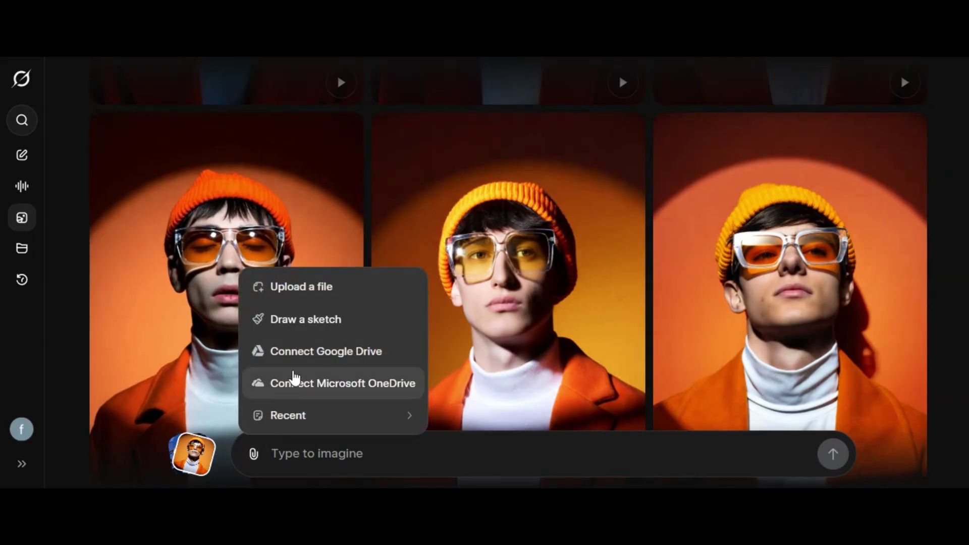
pyautogui.click(337, 286)
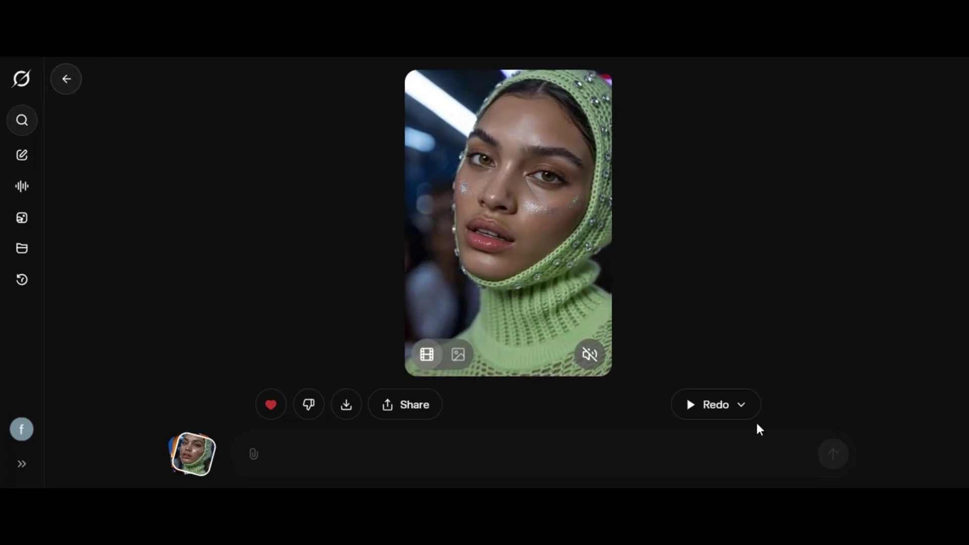
pyautogui.click(587, 359)
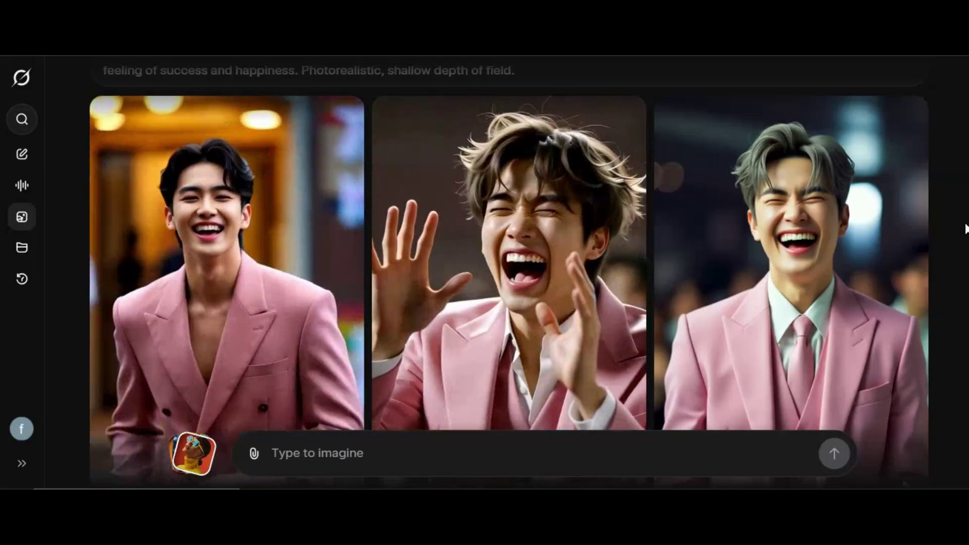
pyautogui.scroll(-15, 965, 230)
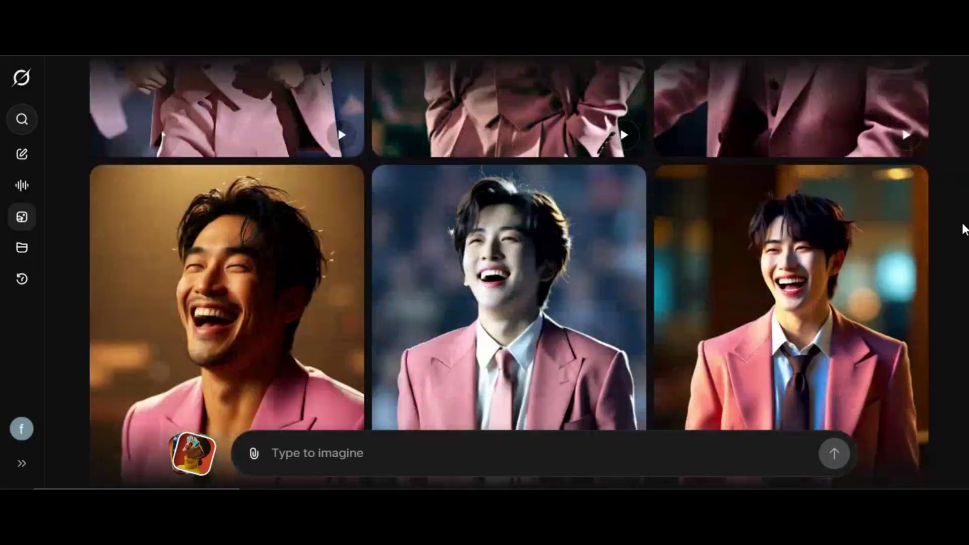
pyautogui.scroll(-15, 965, 230)
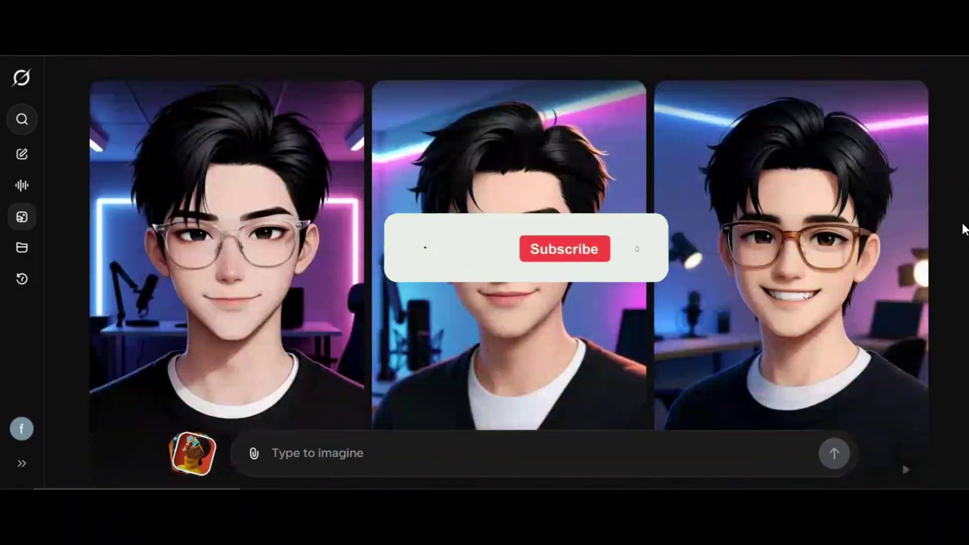
pyautogui.scroll(-15, 965, 230)
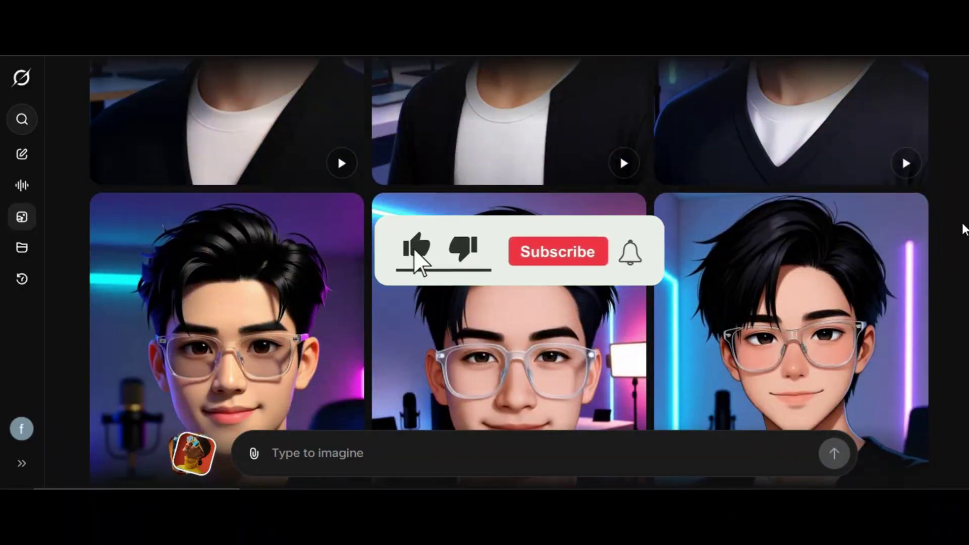
pyautogui.scroll(-8, 965, 229)
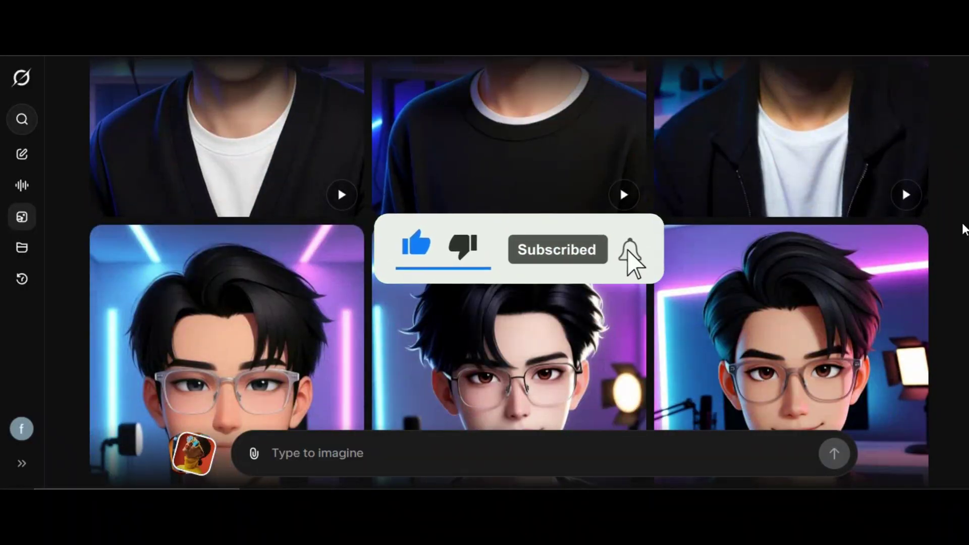
pyautogui.scroll(-12, 965, 230)
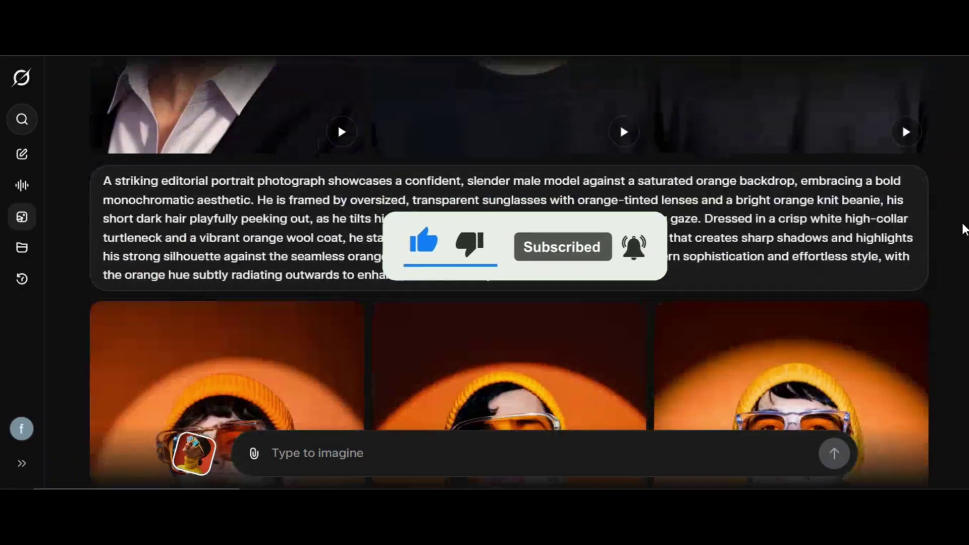